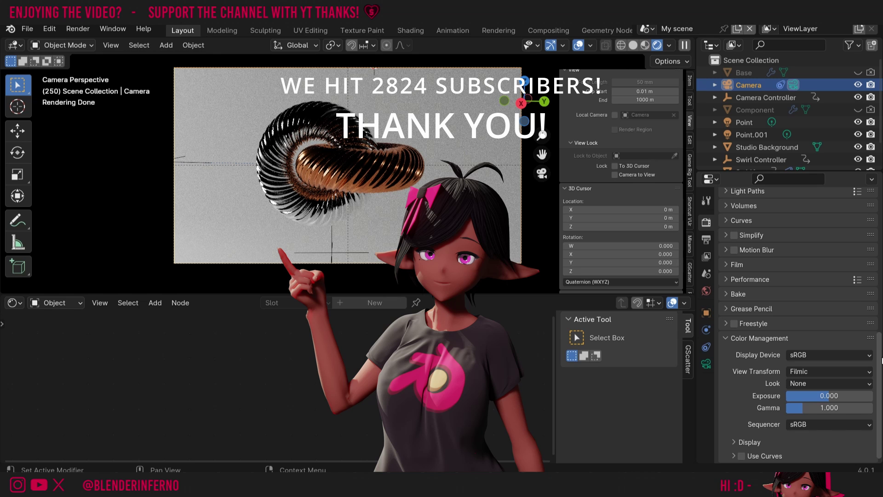
Switch the render engine to EEVEE to compare the swirl scene, then back to Cycles.
left_click_drag(882, 361, 879, 198)
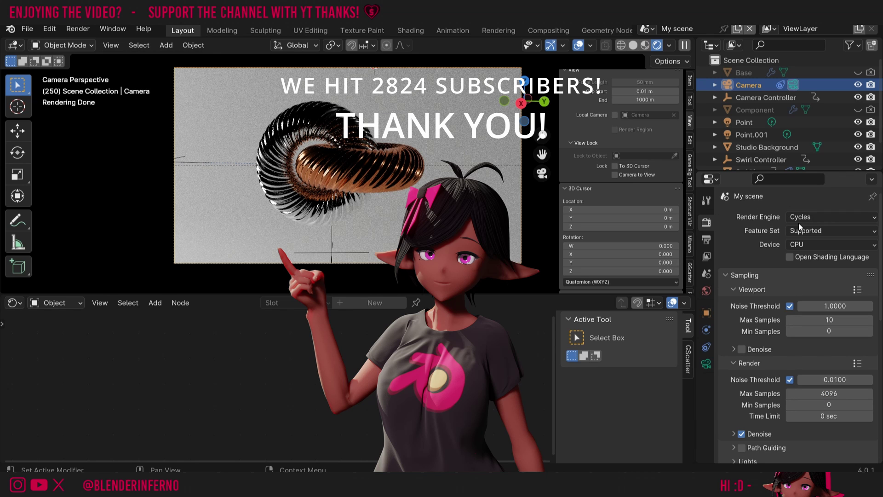
left_click(825, 217)
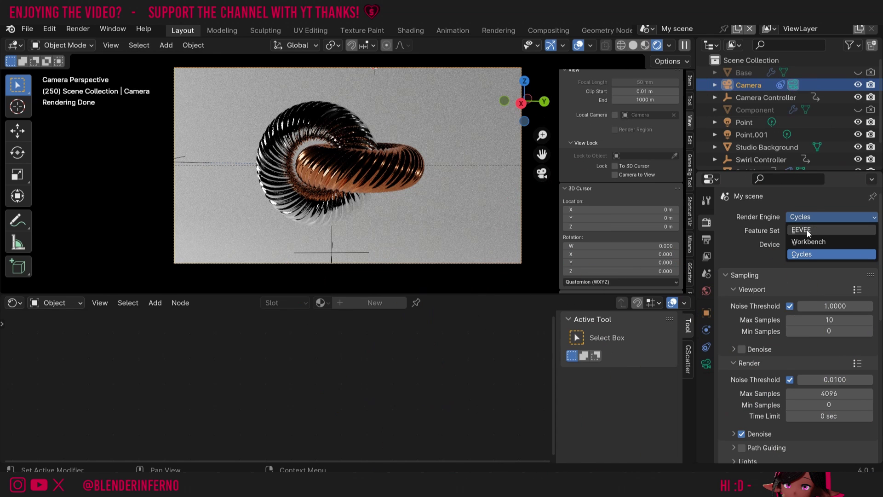
left_click(808, 230)
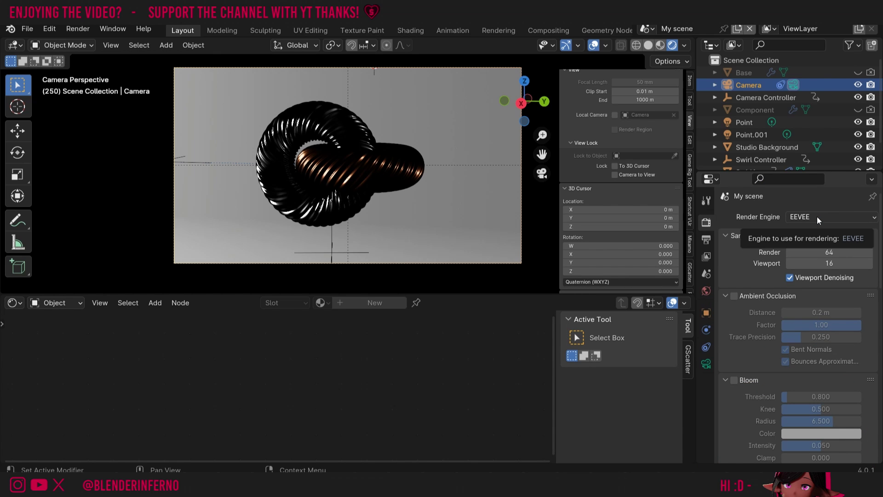
left_click(816, 217)
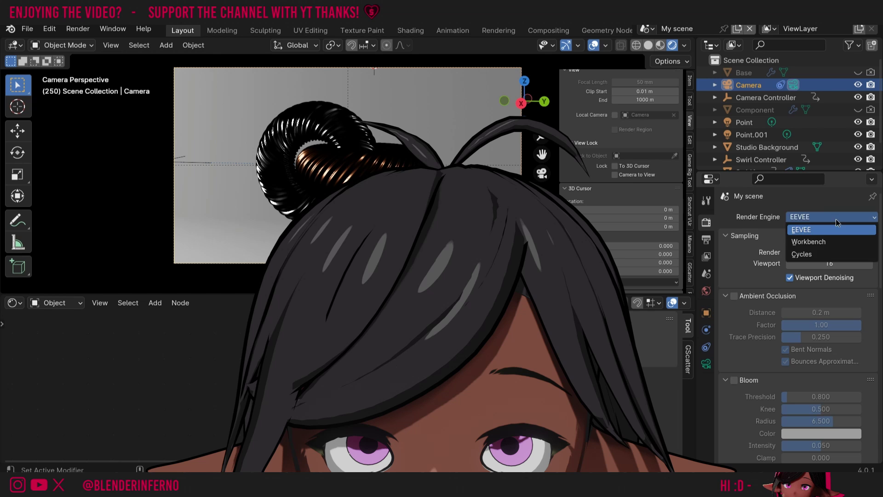
left_click(811, 254)
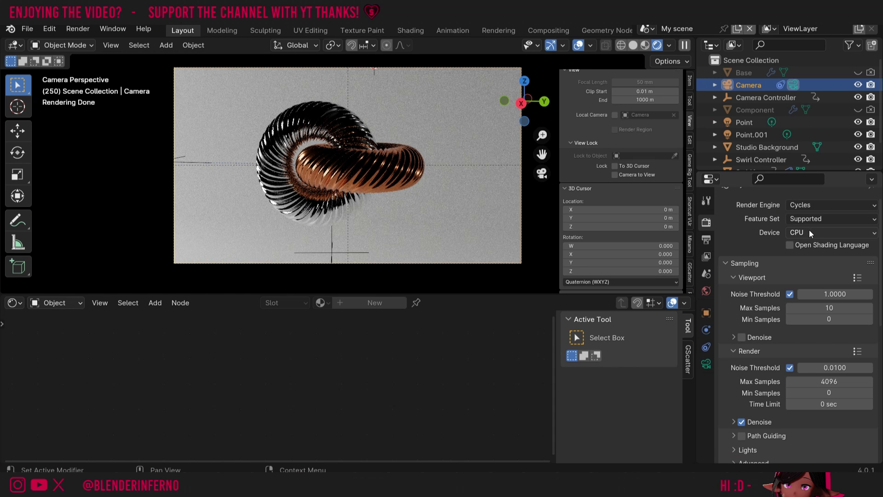
Keep CPU as the Cycles render device.
left_click(809, 232)
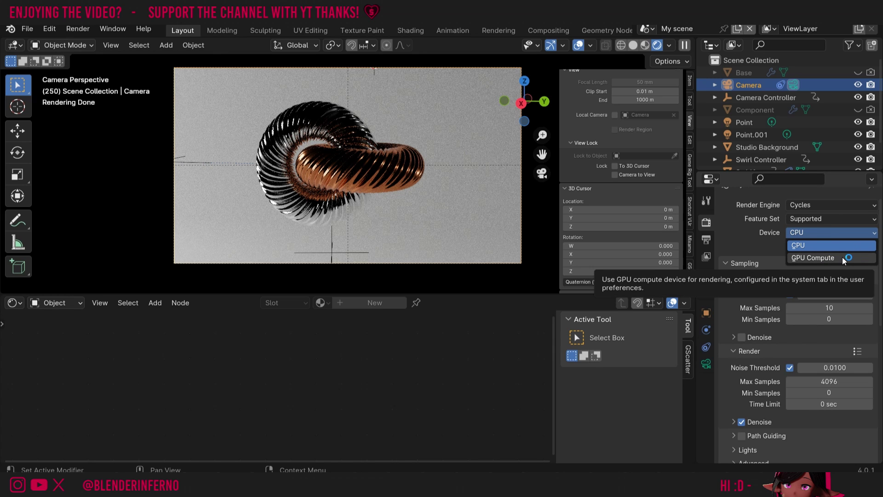
left_click(838, 245)
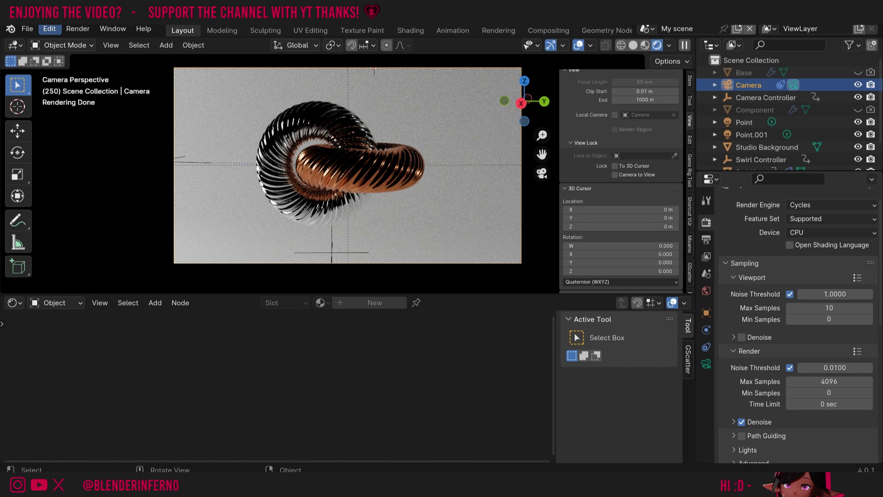
left_click(48, 29)
In System preferences, try CUDA, OptiX and oneAPI, then set Cycles Render Devices to None.
left_click(76, 186)
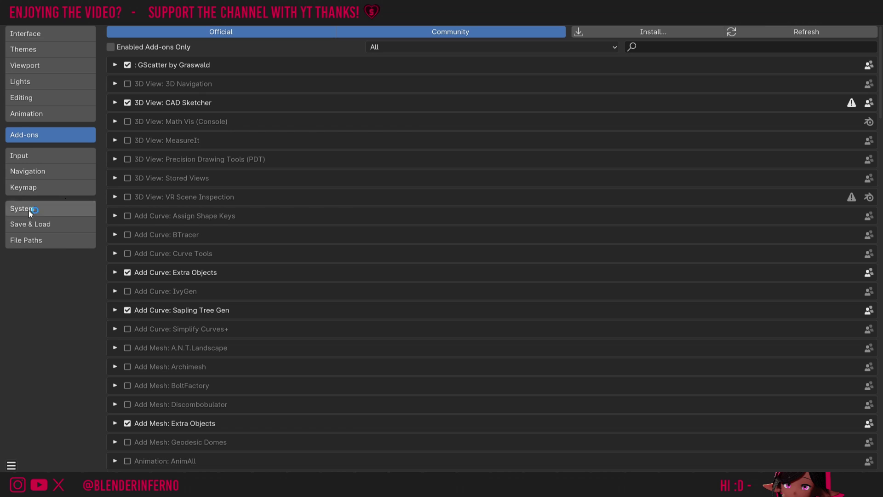
left_click(48, 209)
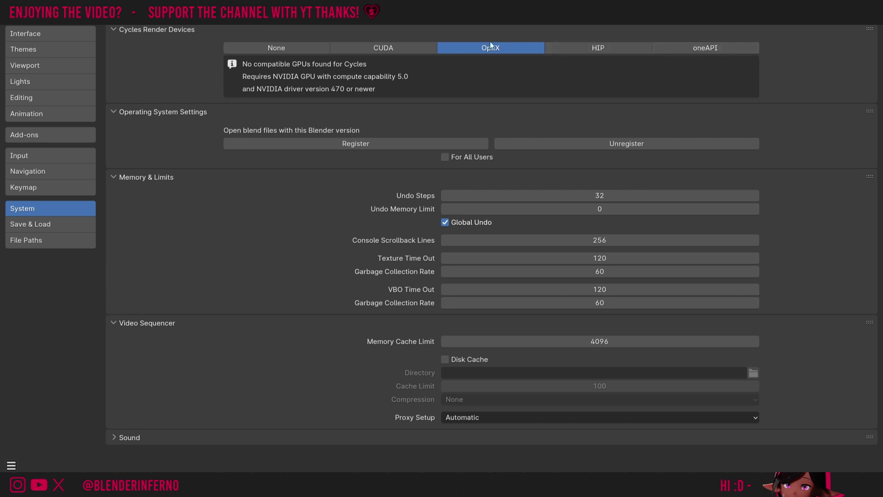
left_click(390, 49)
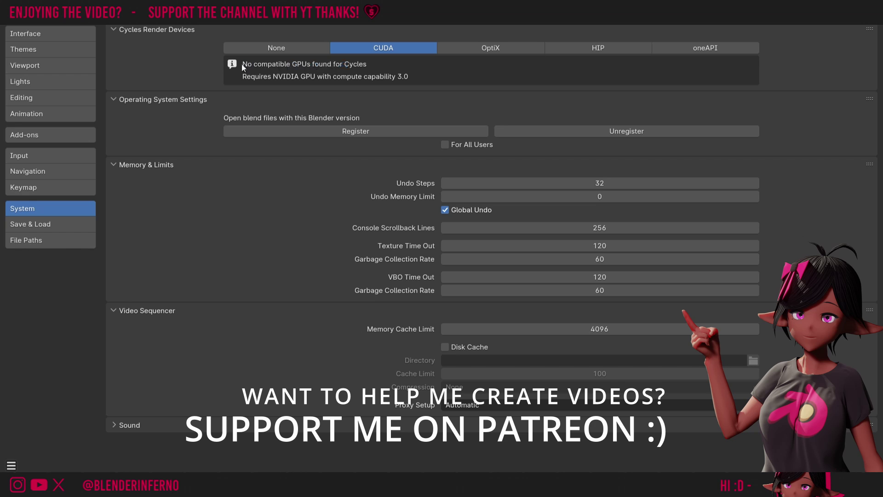
left_click(487, 48)
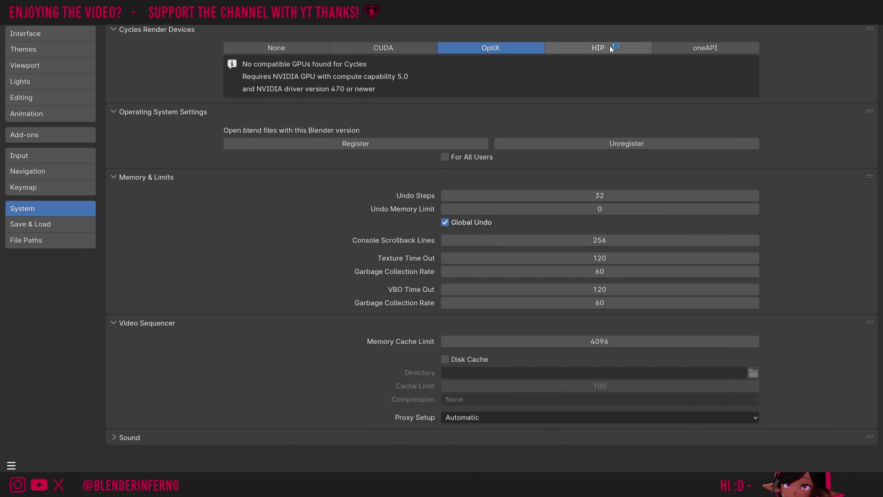
left_click(706, 48)
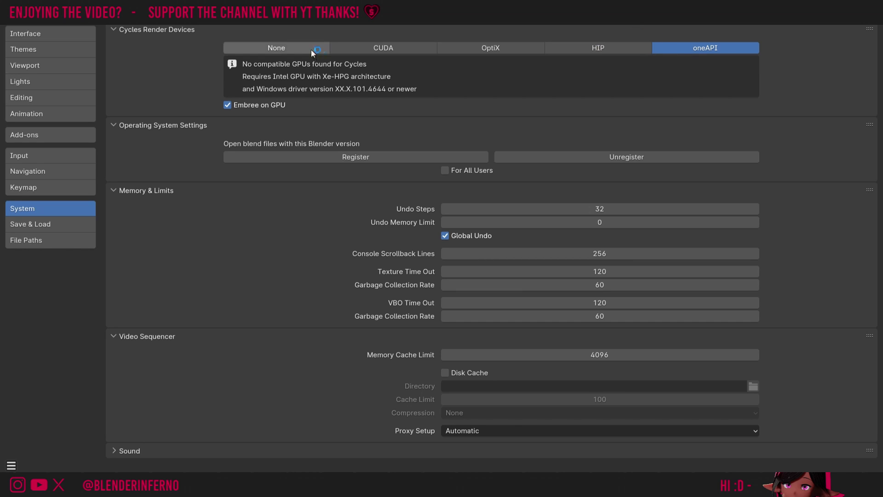
left_click(282, 47)
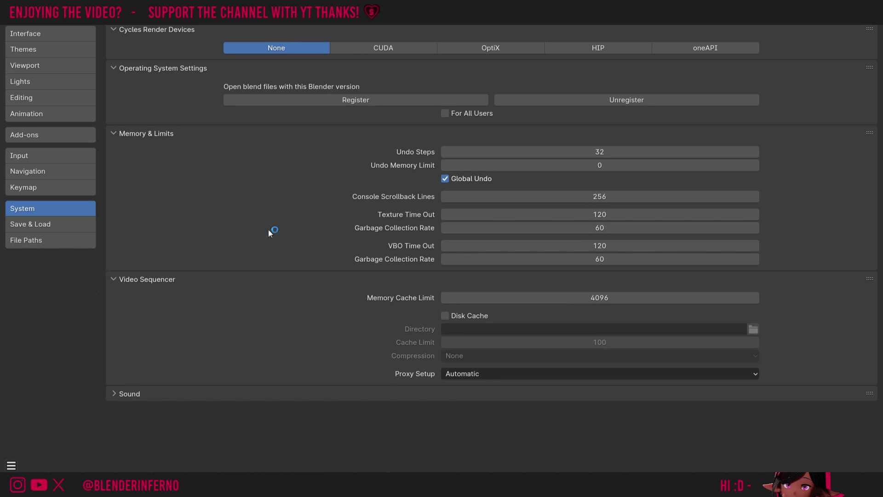
left_click(11, 467)
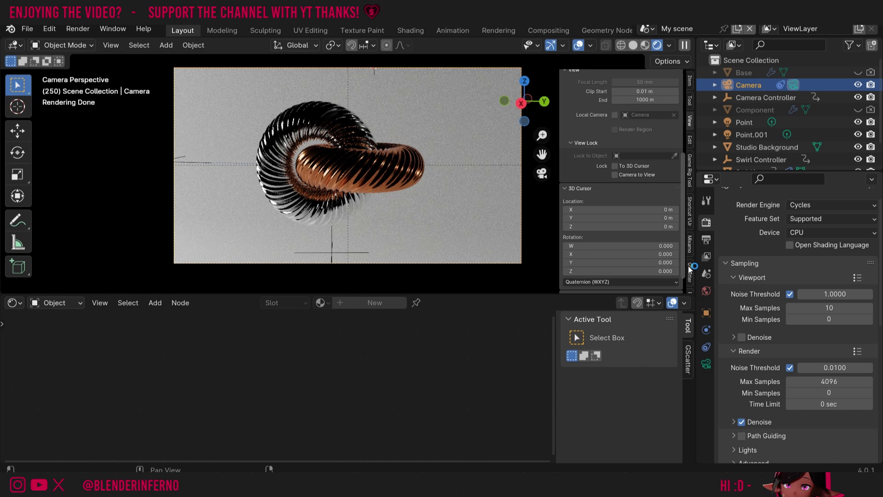
scroll(730, 261, "down", 3)
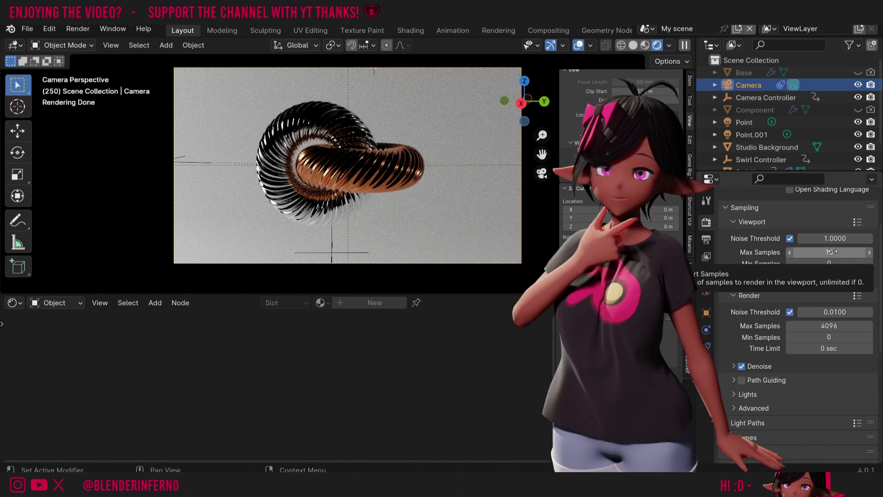
scroll(877, 290, "down", 5)
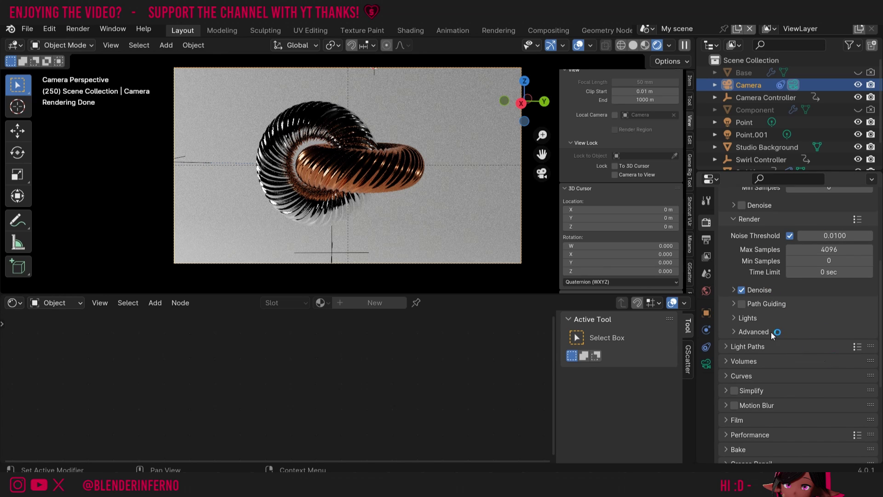
Apply the Full Global Illumination preset to the Light Paths settings.
left_click(727, 348)
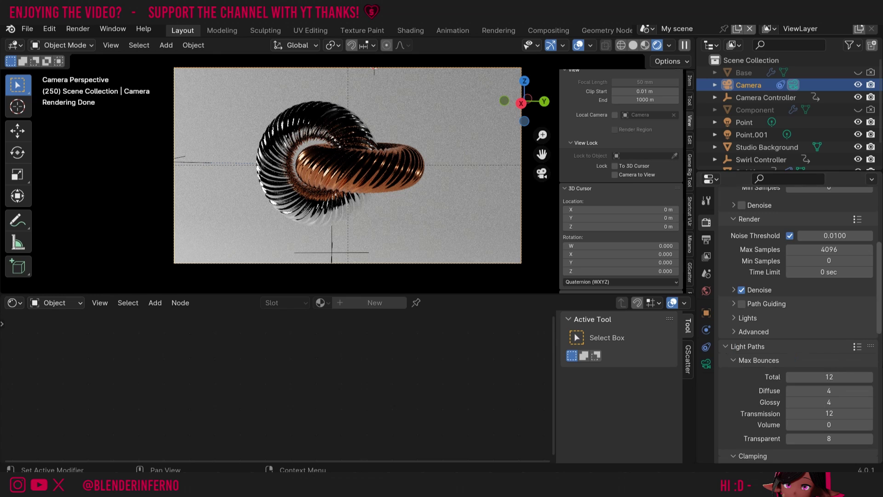
scroll(878, 333, "down", 4)
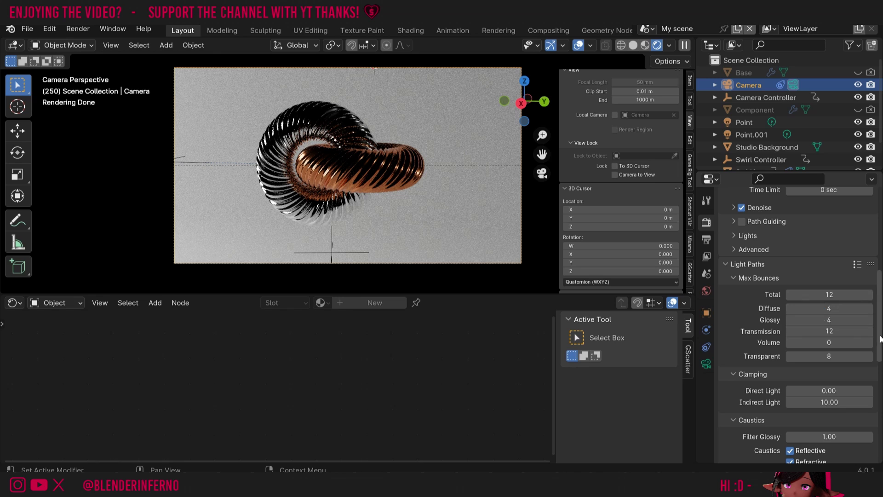
left_click(857, 264)
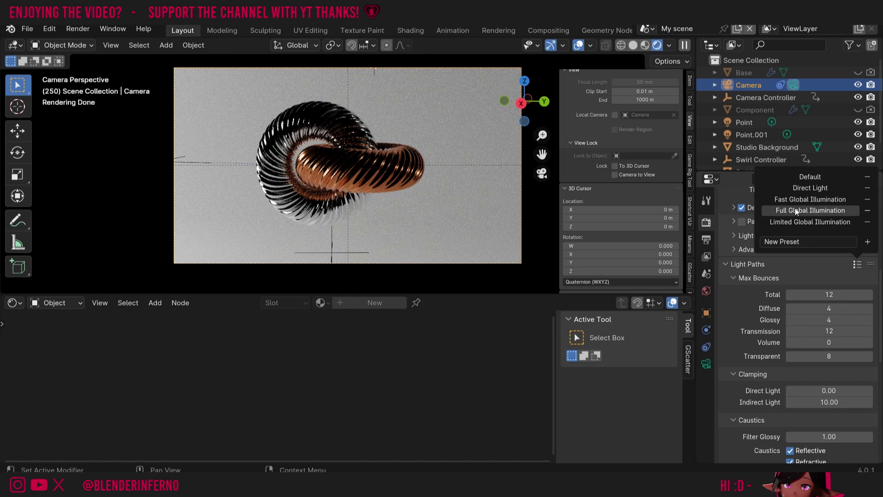
left_click(829, 210)
Set Clamping Direct Light to 5.
scroll(860, 280, "down", 5)
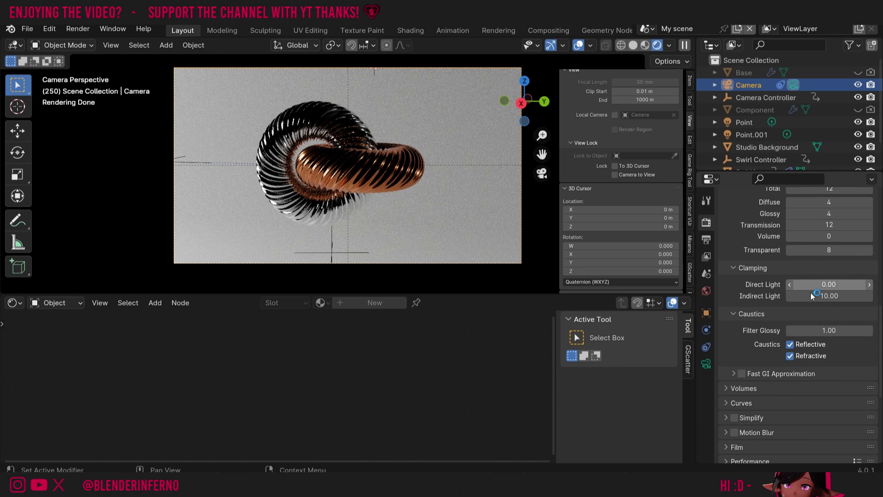
left_click(827, 285)
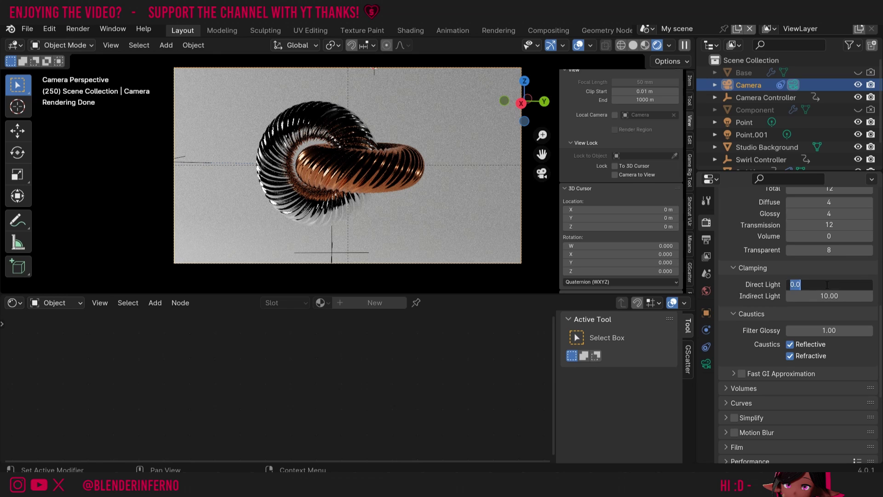
type("5")
key("Return")
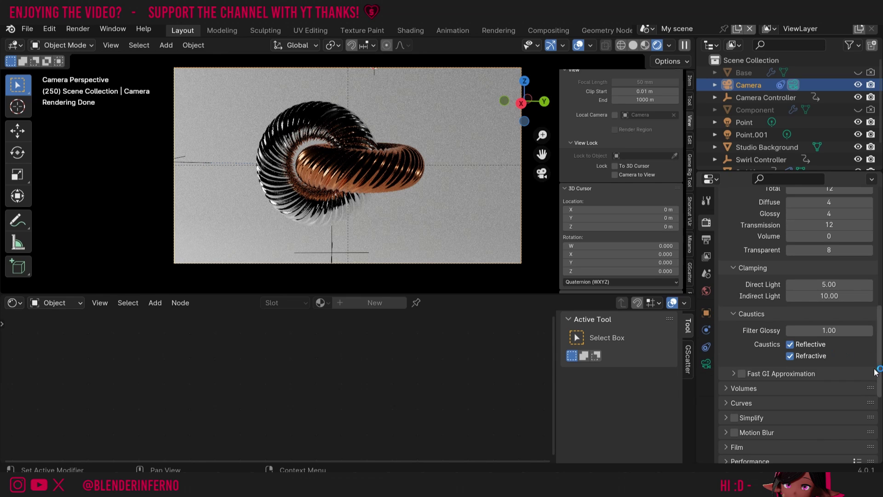
Compare Medium High, Very High and Very Low Contrast looks, keeping Medium High Contrast.
scroll(743, 363, "down", 10)
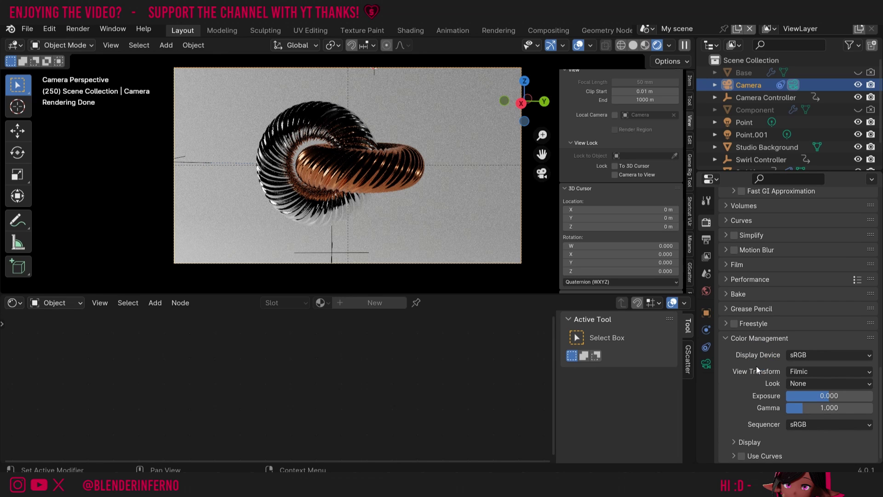
left_click(809, 383)
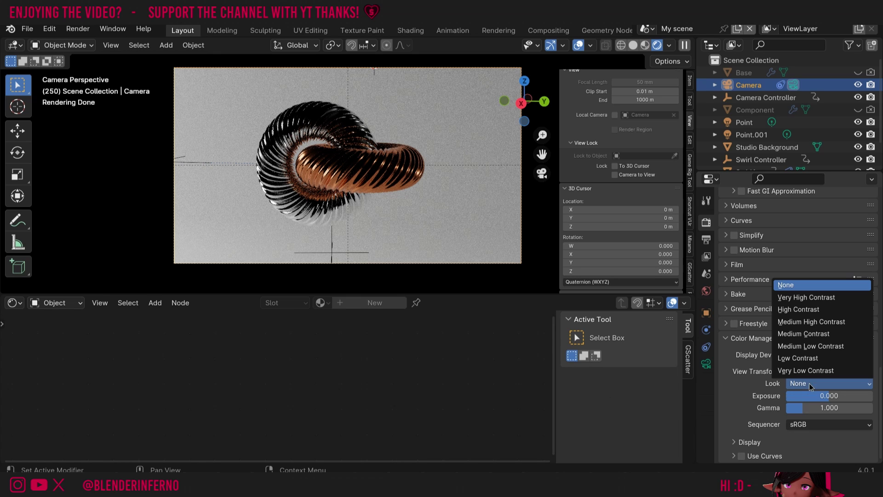
left_click(809, 321)
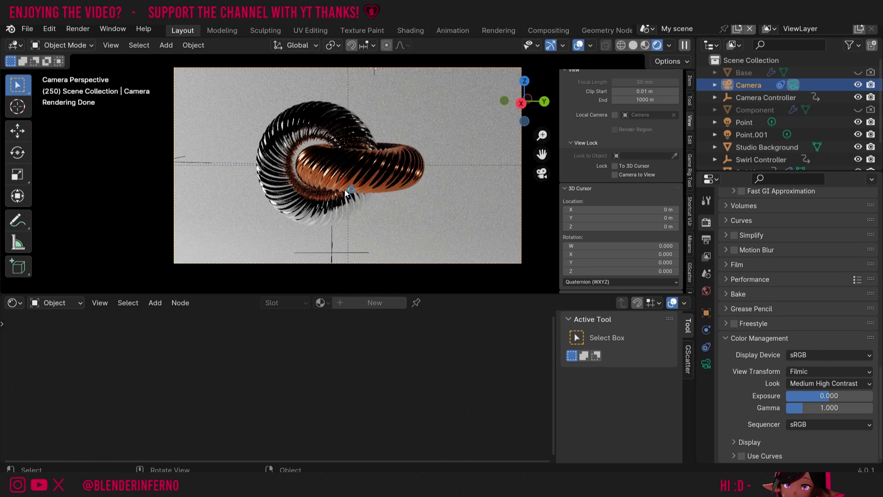
left_click(815, 383)
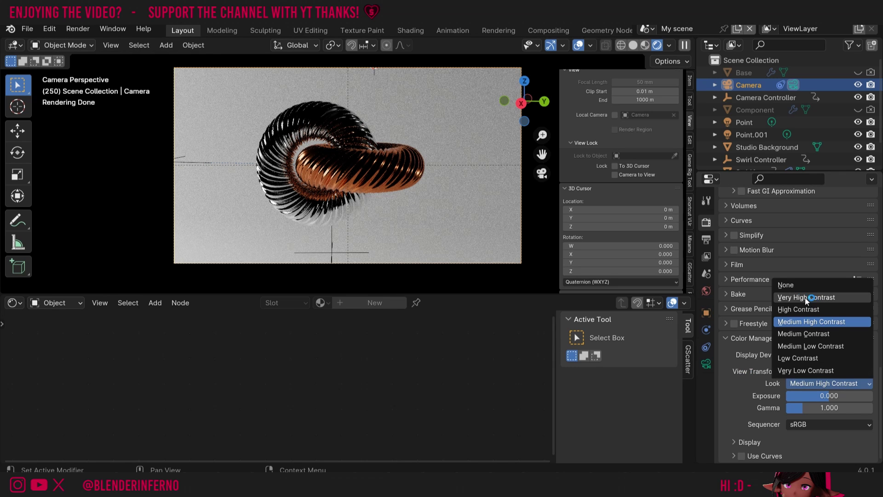
left_click(801, 298)
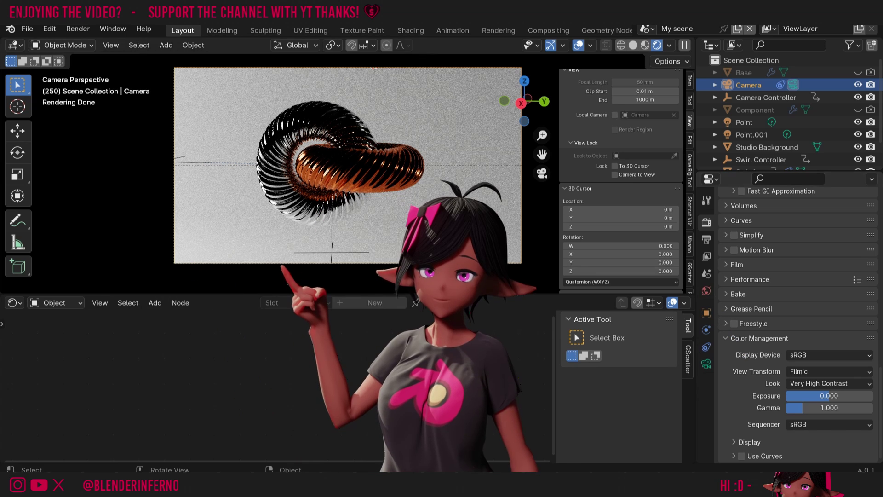
left_click(818, 383)
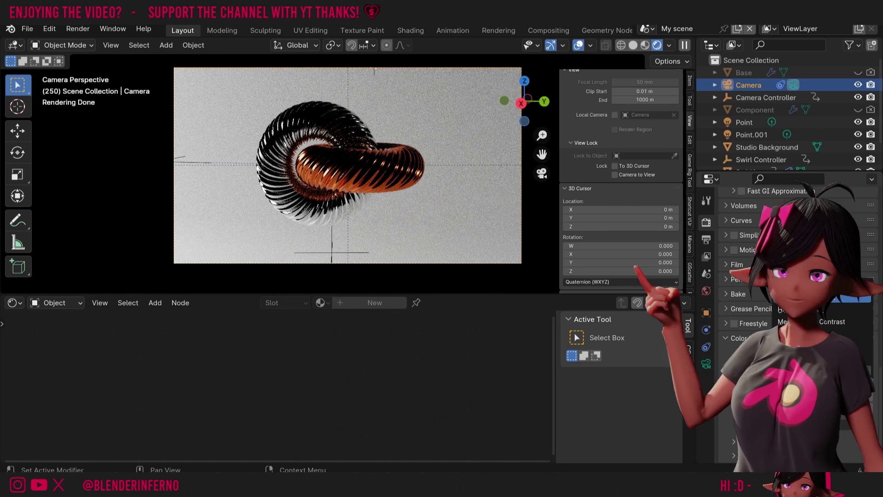
left_click(811, 370)
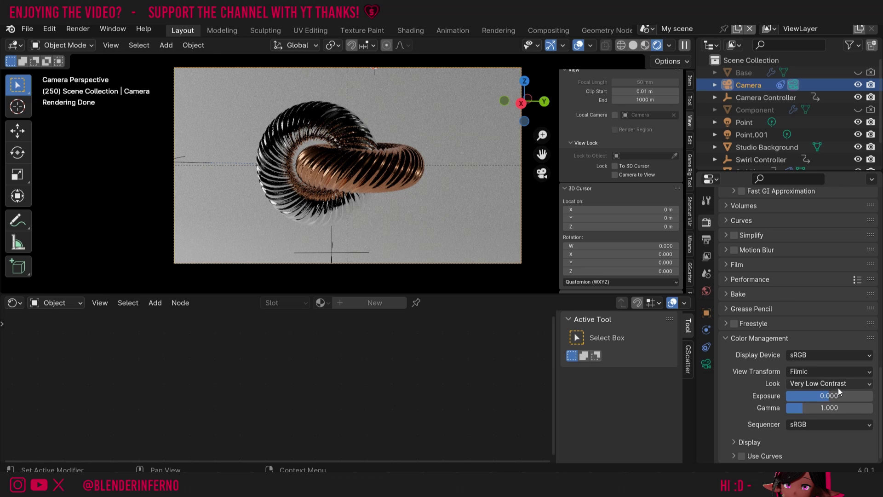
left_click(839, 385)
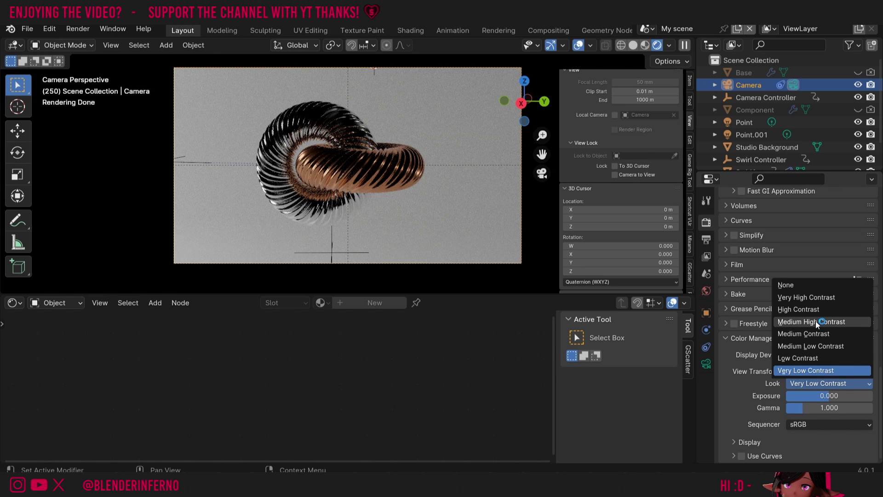
left_click(816, 321)
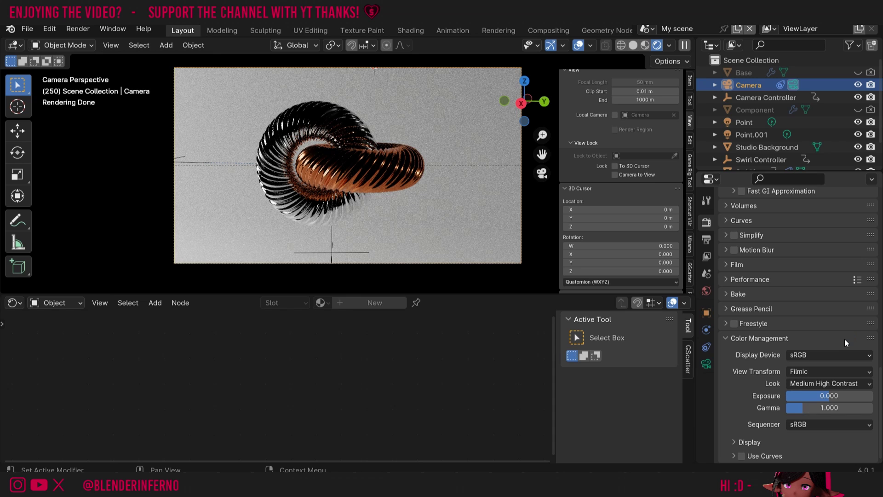
scroll(845, 338, "up", 10)
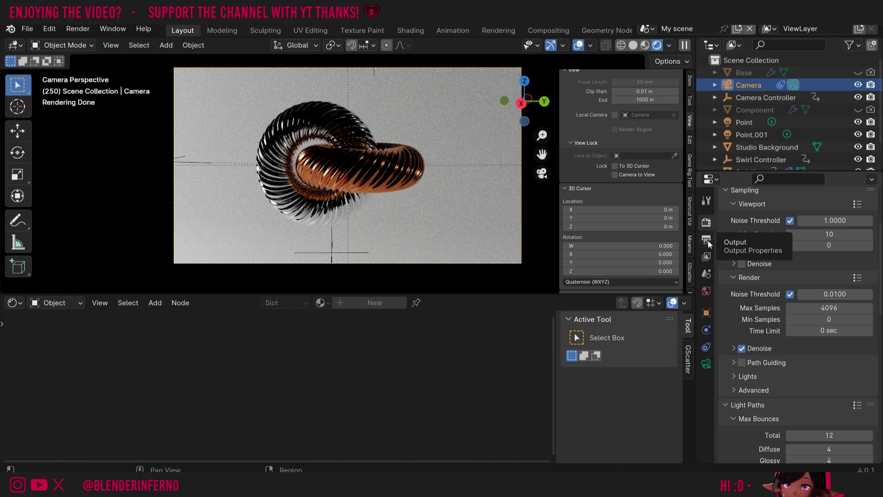
Check the Output settings: 1920×1080 resolution, 30 fps and frame range 1–250.
left_click(708, 241)
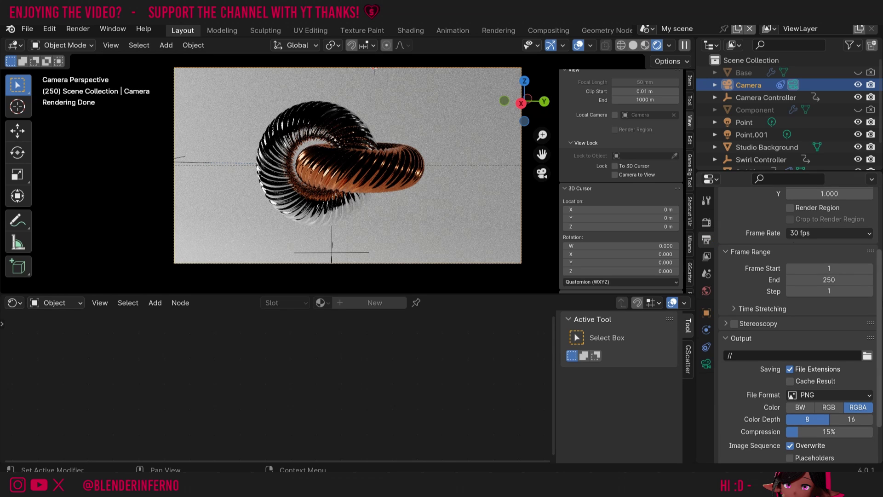
scroll(824, 243, "up", 5)
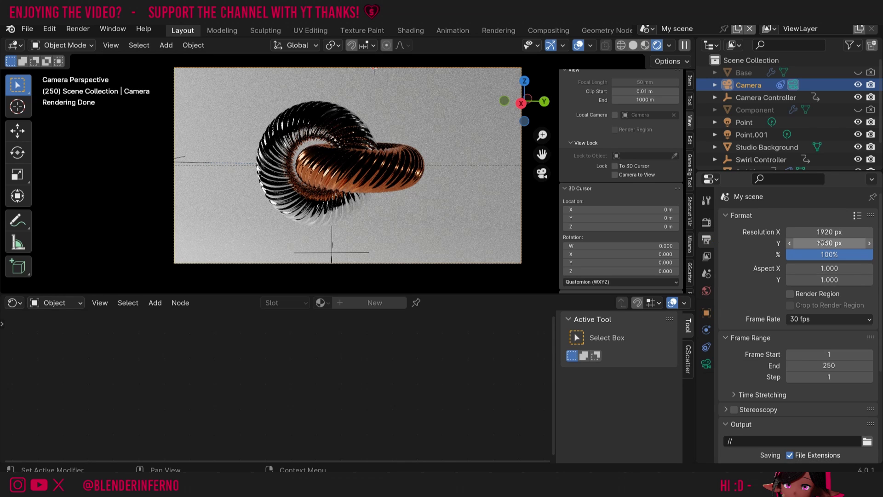
left_click(819, 319)
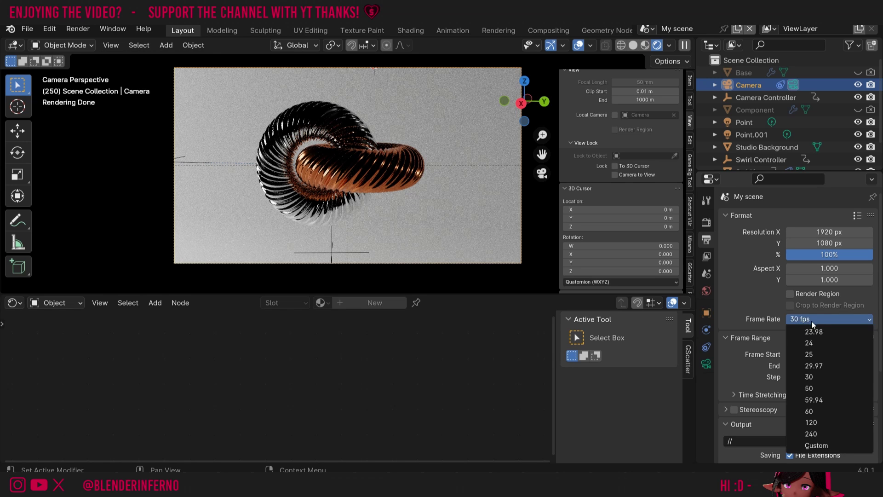
scroll(828, 322, "down", 5)
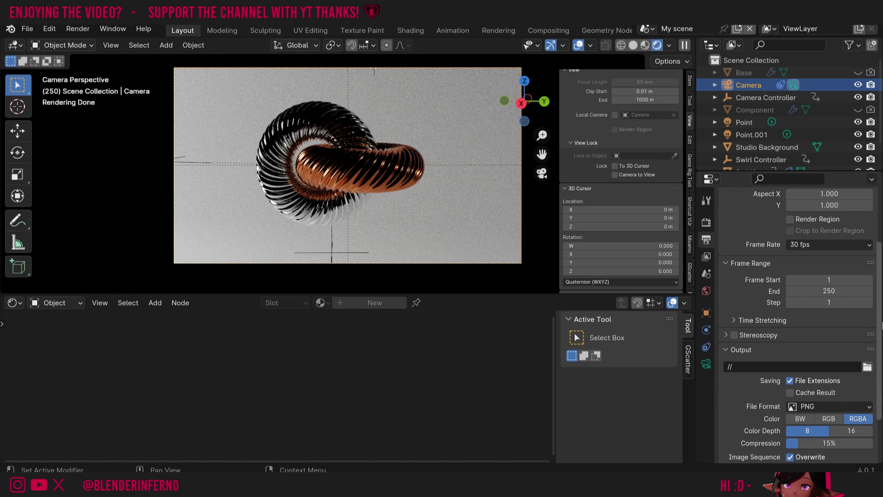
scroll(828, 345, "down", 1)
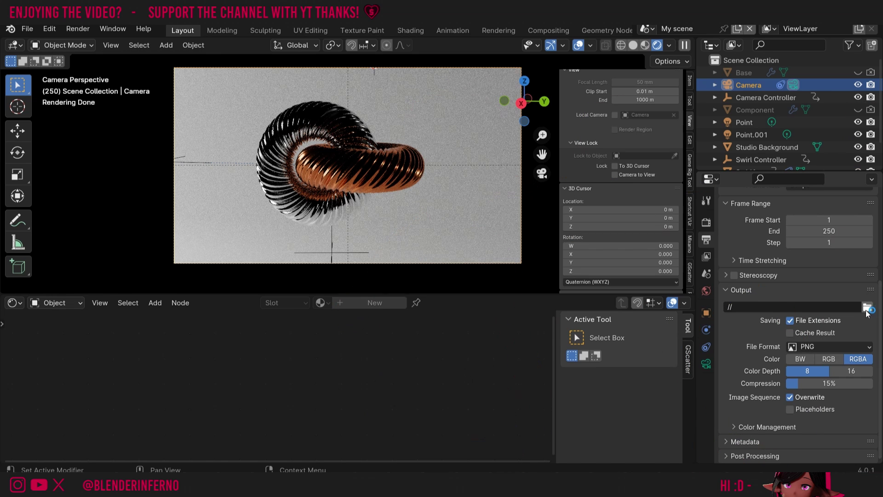
left_click(868, 309)
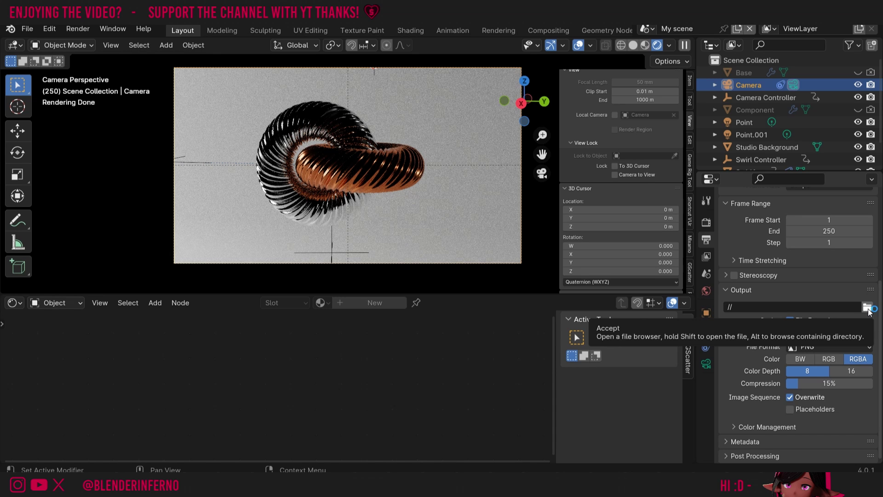
Create an 'Animation Frames' folder inside tutorial and set it as the output path.
left_click(868, 308)
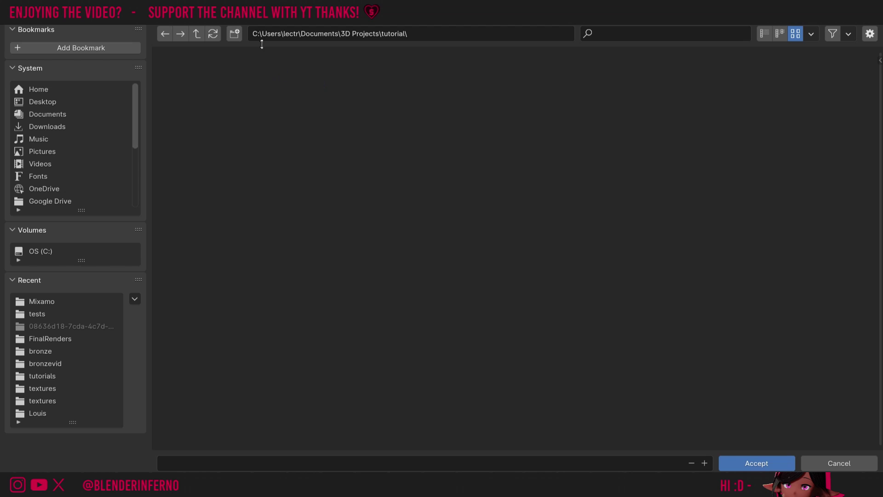
left_click(235, 35)
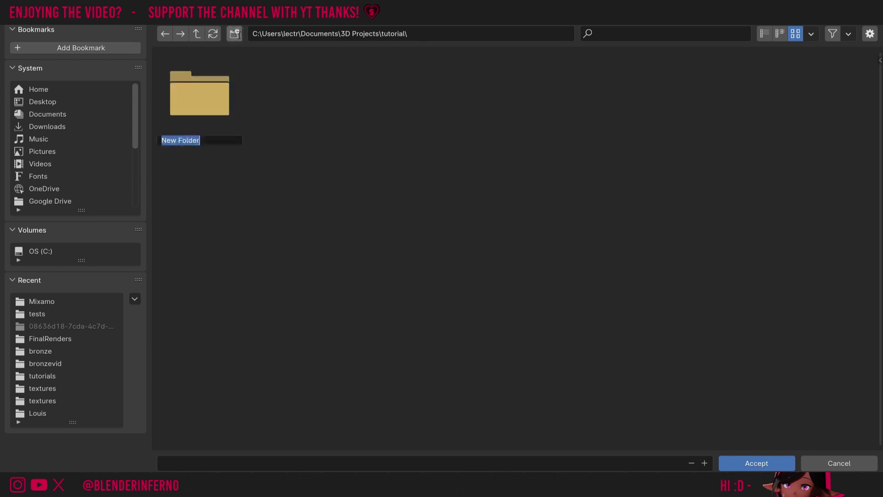
key("BackSpace")
type("Animation Frames")
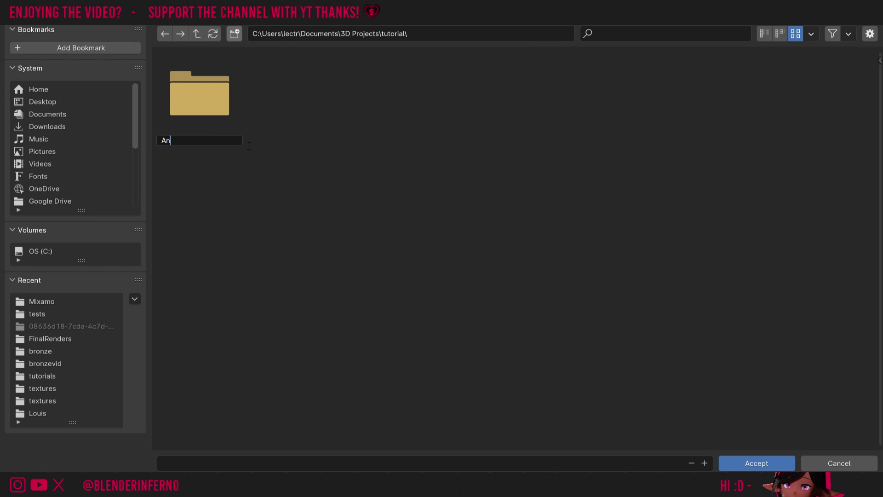
key("Return")
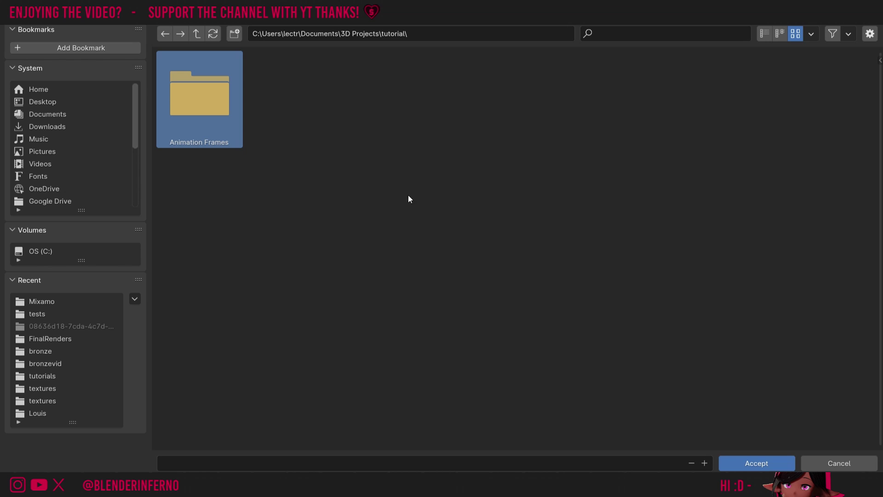
double_click(195, 117)
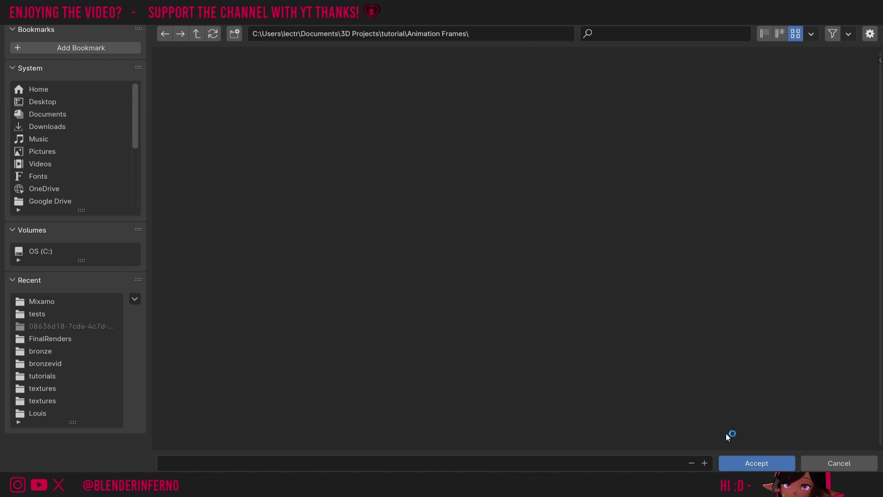
left_click(755, 464)
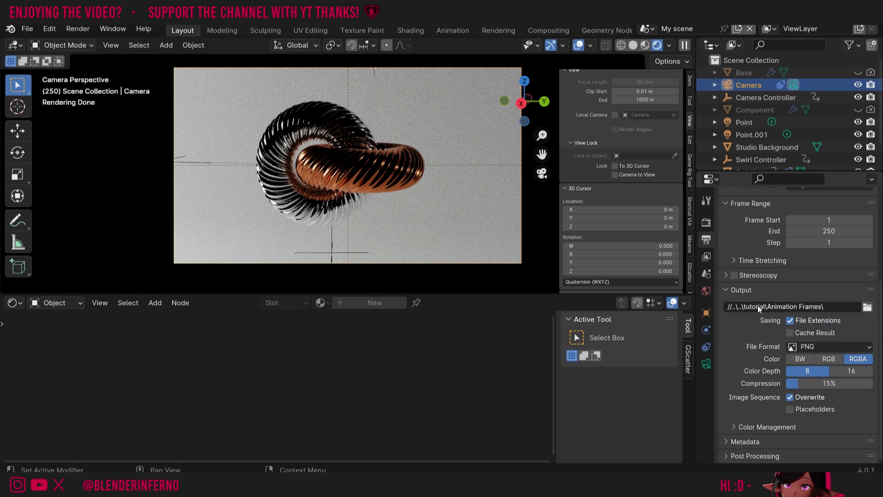
Change the Render Max Samples from 4096 to 200.
scroll(828, 304, "up", 1, "ctrl")
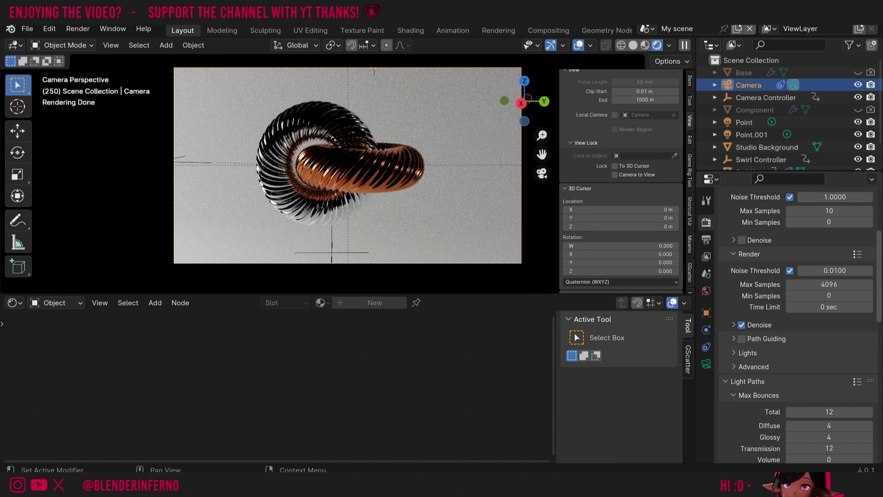
left_click(823, 286)
type("200")
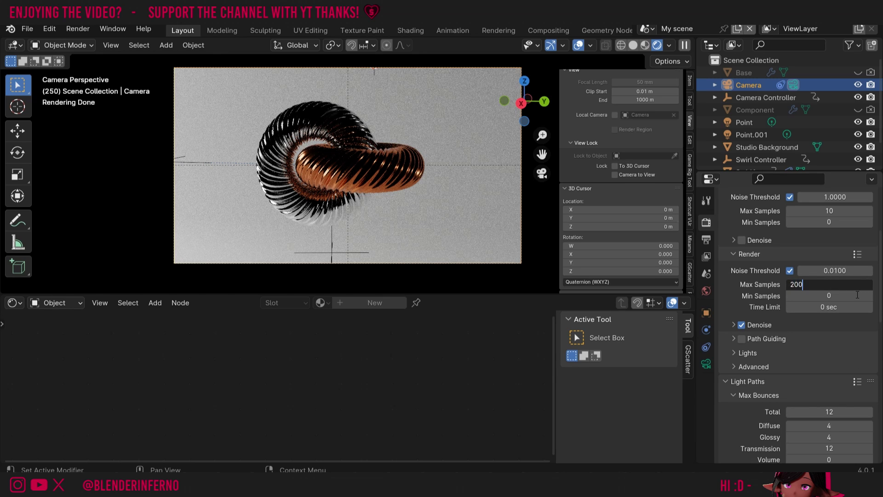
key("Return")
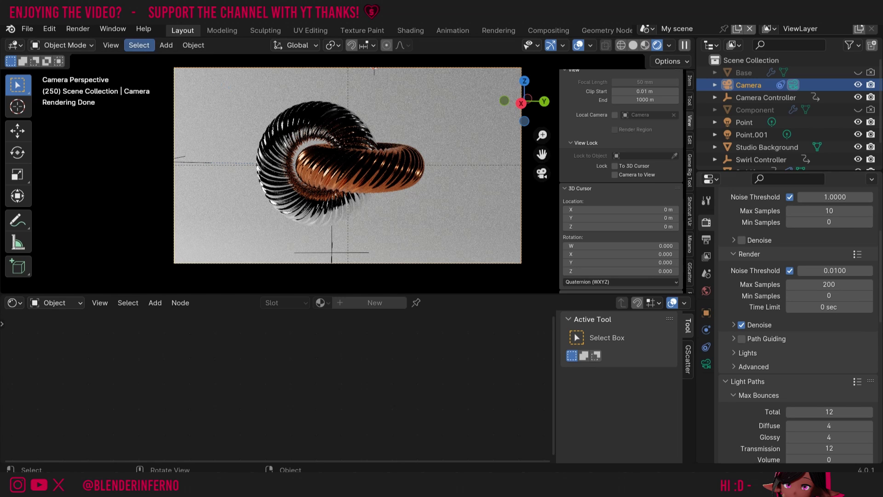
Save AnimationCourse.blend and switch the viewport to Solid shading.
left_click(26, 29)
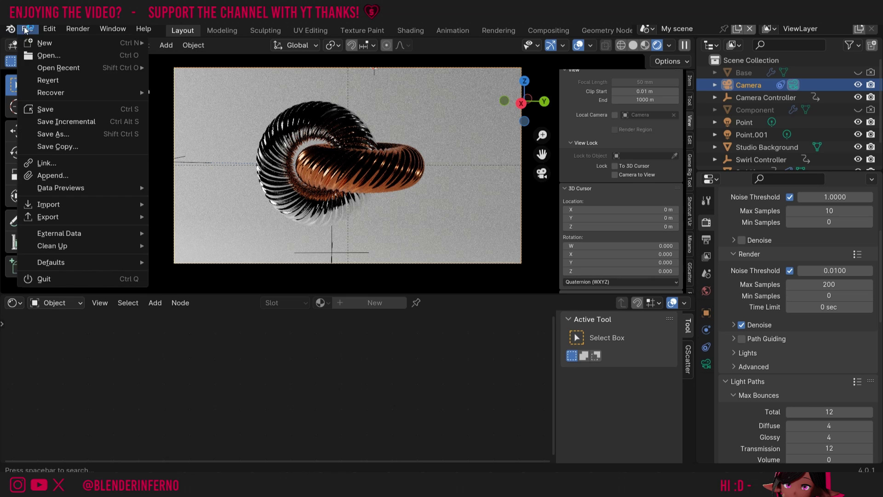
left_click(48, 108)
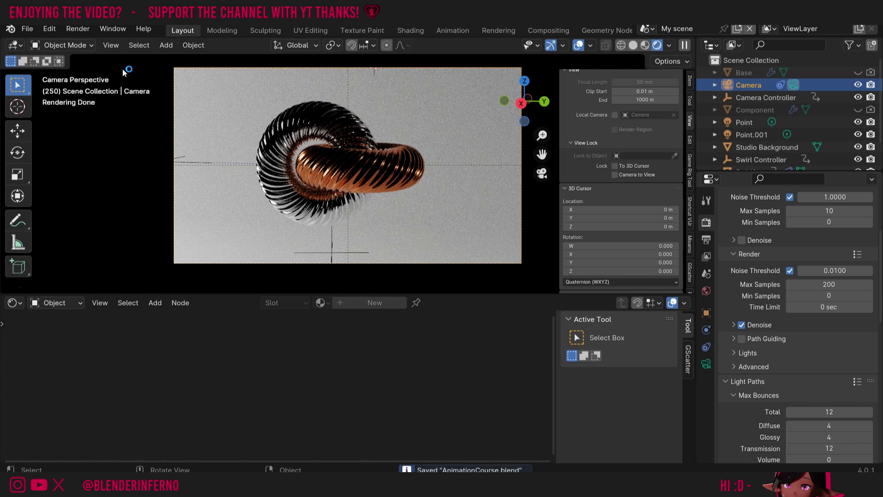
left_click(84, 31)
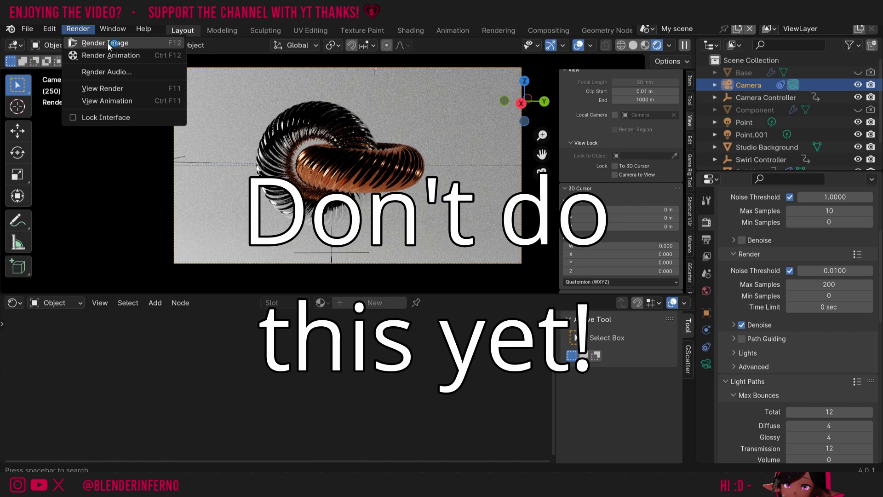
left_click(634, 45)
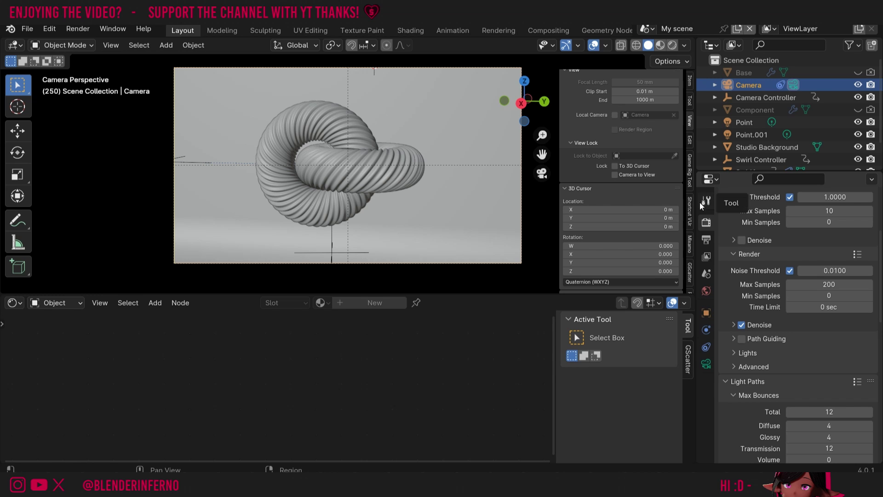
left_click(77, 29)
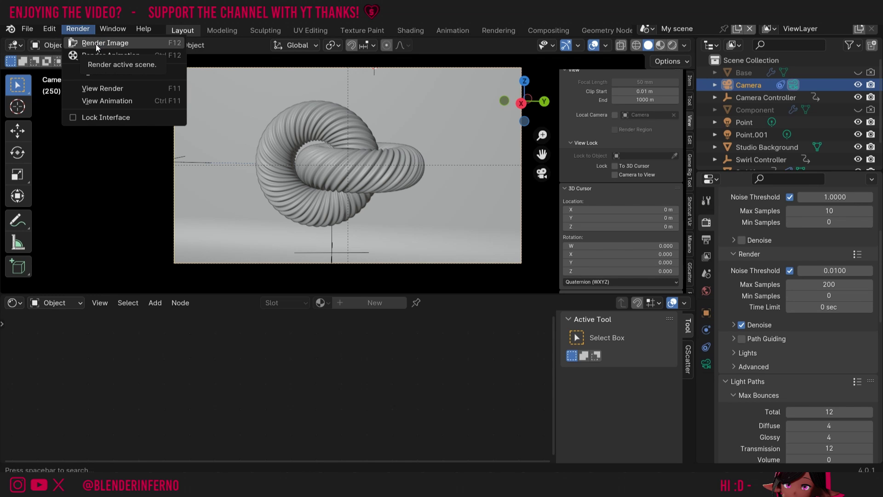
Render a test image of frame 250 and check its roughly 60-second render time.
left_click(95, 43)
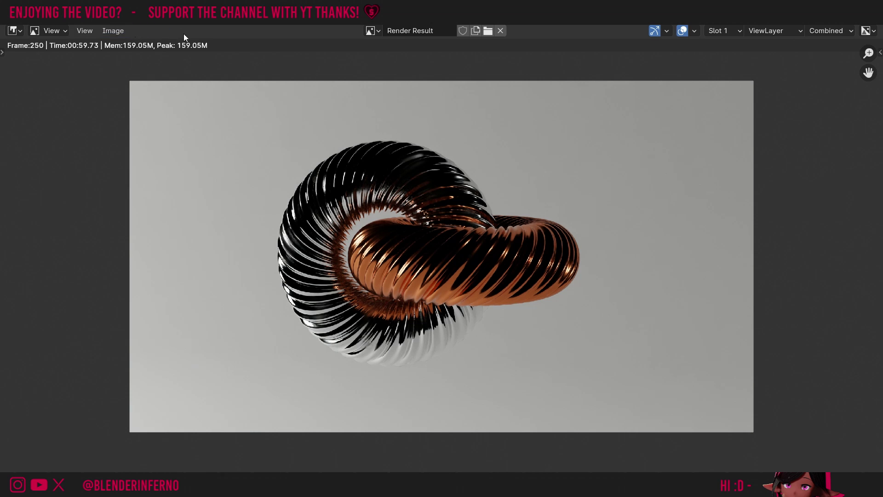
left_click(115, 32)
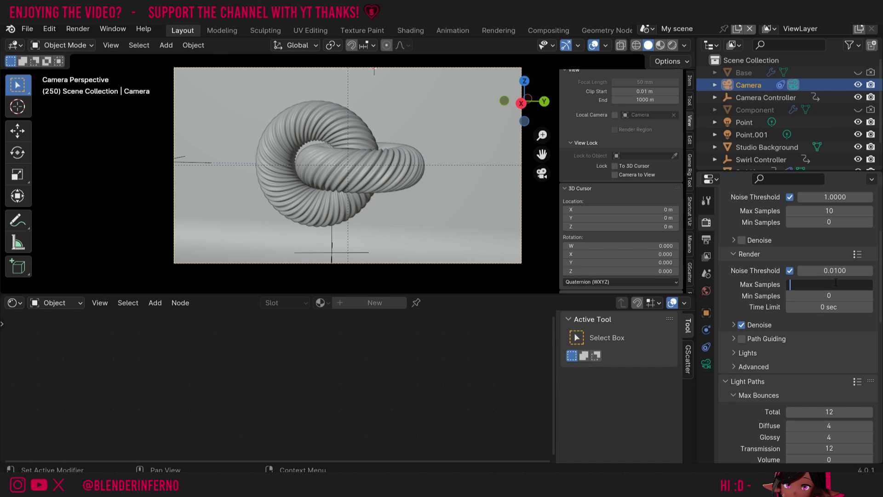
Set Render Max Samples to 100 and Noise Threshold to 0.05.
type("100")
key("Return")
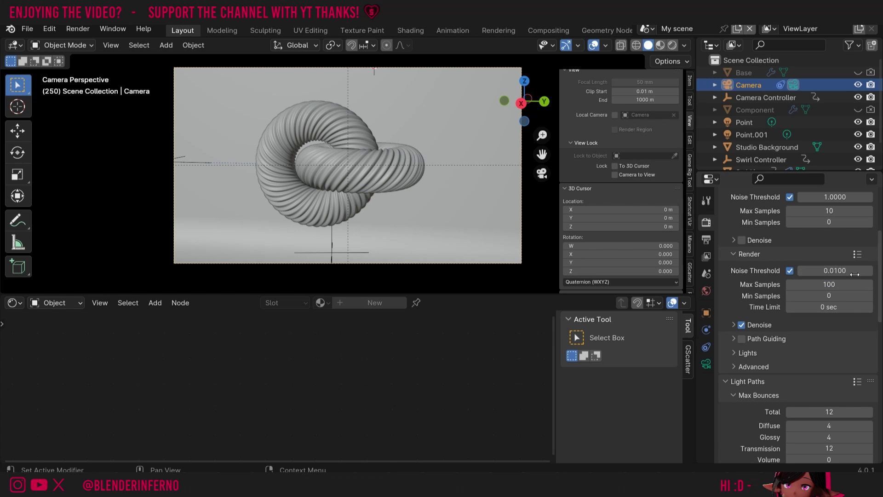
left_click(831, 271)
type("0.05")
key("Return")
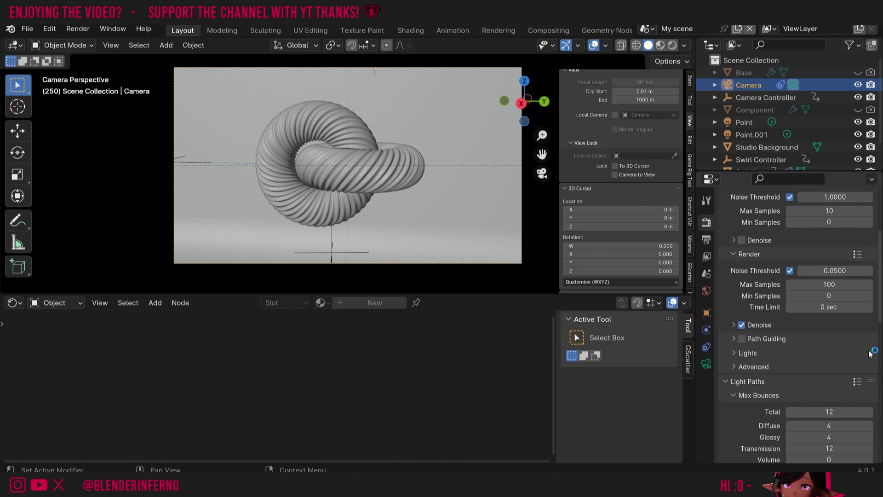
Change the bottom editor to a Timeline showing frames 1–250.
left_click(16, 304)
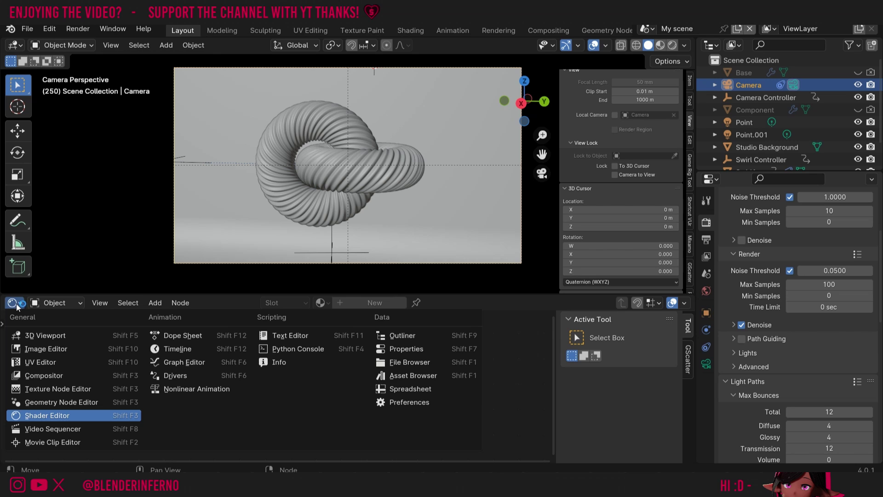
left_click(15, 303)
left_click(15, 304)
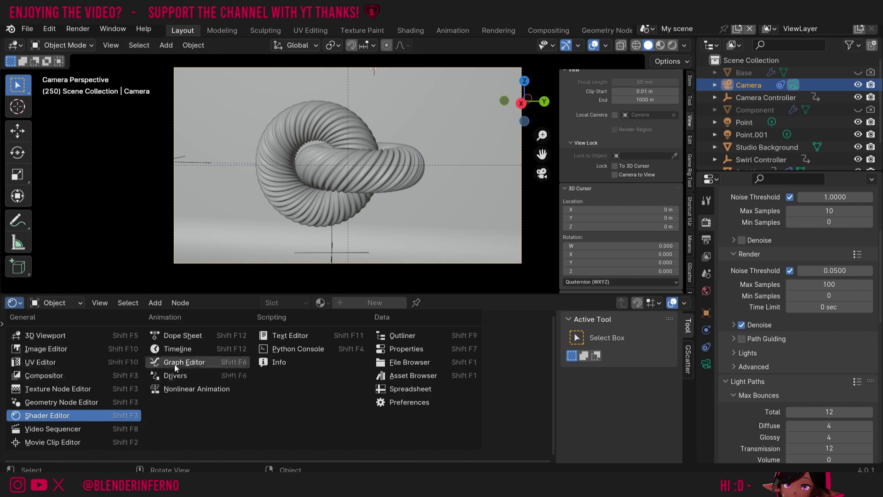
left_click(177, 349)
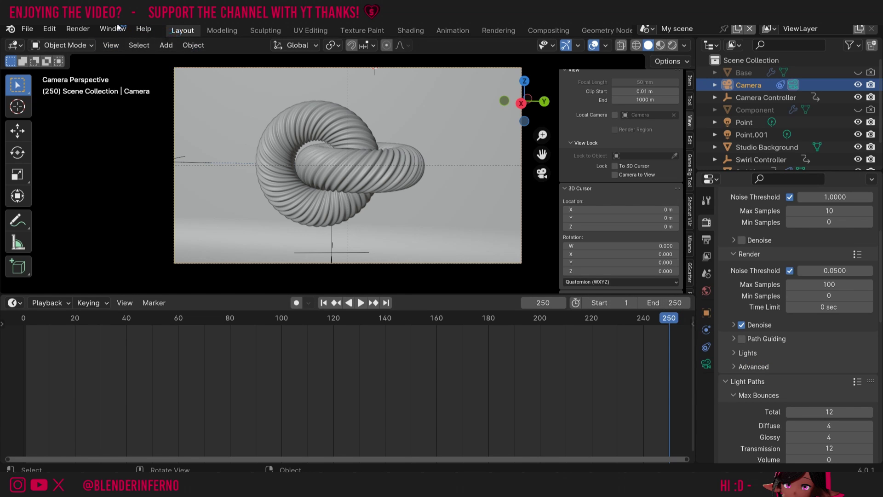
left_click(75, 28)
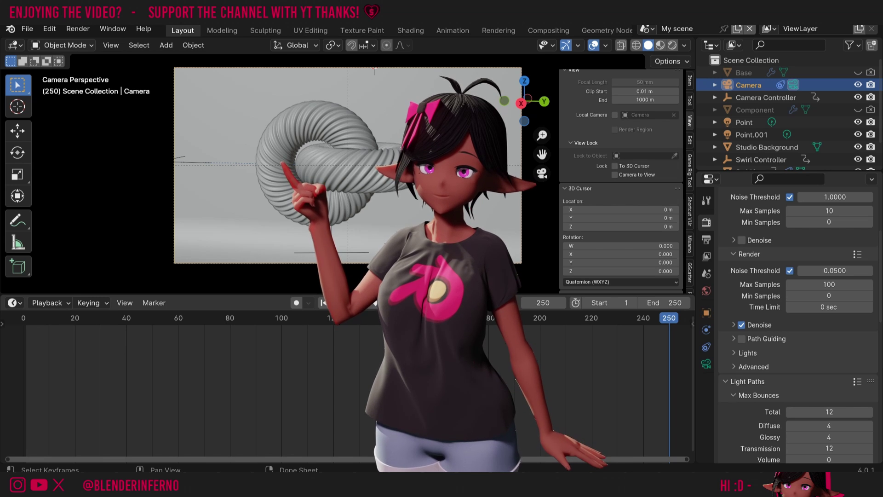
Show the Output Properties tab.
left_click(706, 240)
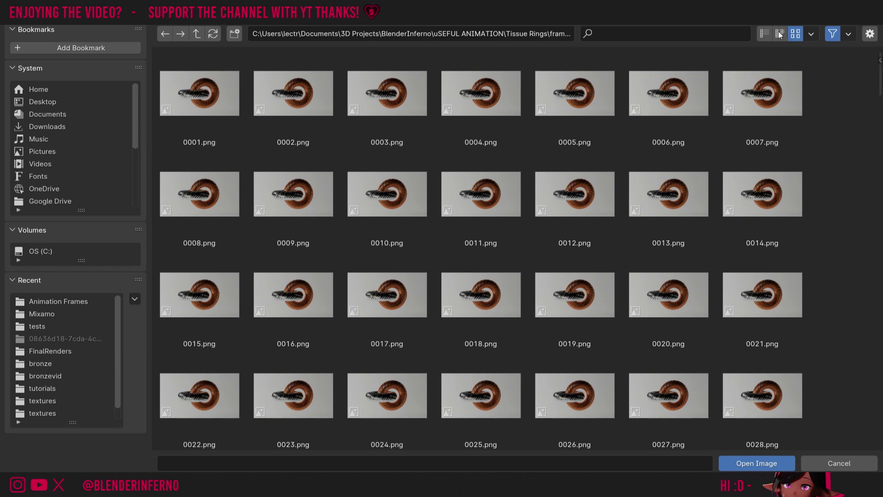
Show the frames folder as a list and pick the 0020.png frame.
left_click(764, 34)
left_click(669, 299)
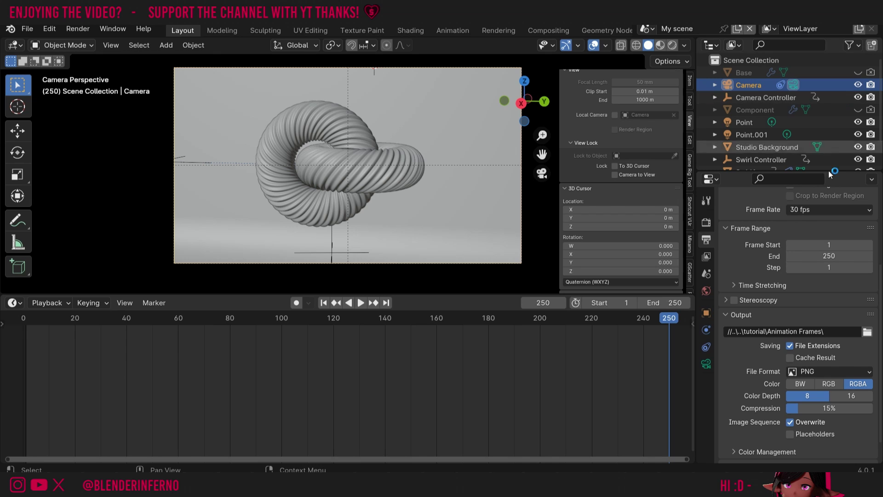
Return to Render Properties and check the Color Management Look, currently Medium High Contrast.
left_click(706, 222)
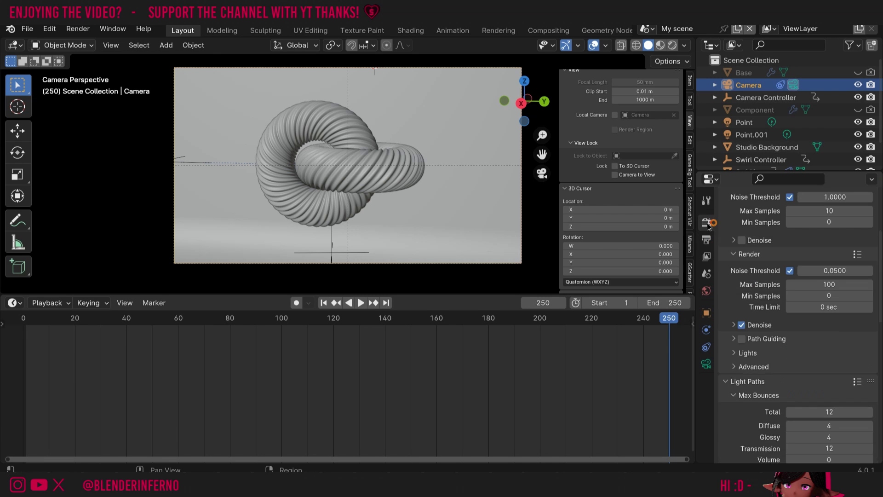
scroll(805, 322, "down", 15)
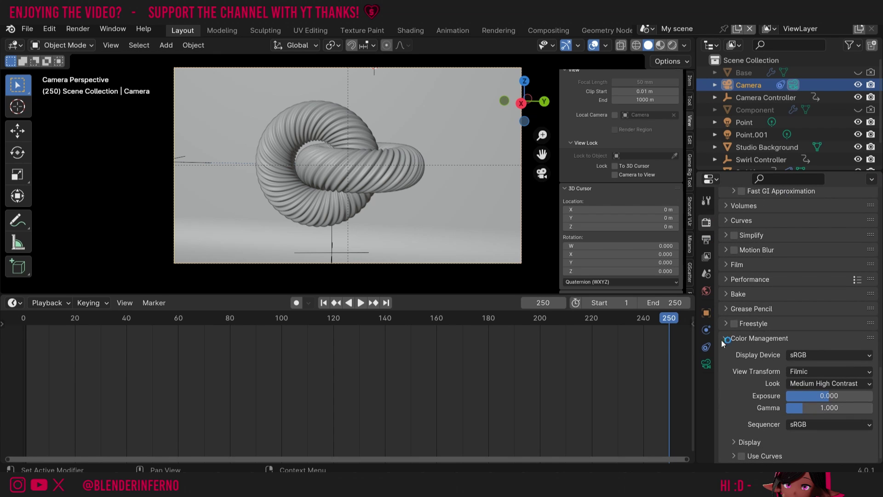
left_click(817, 383)
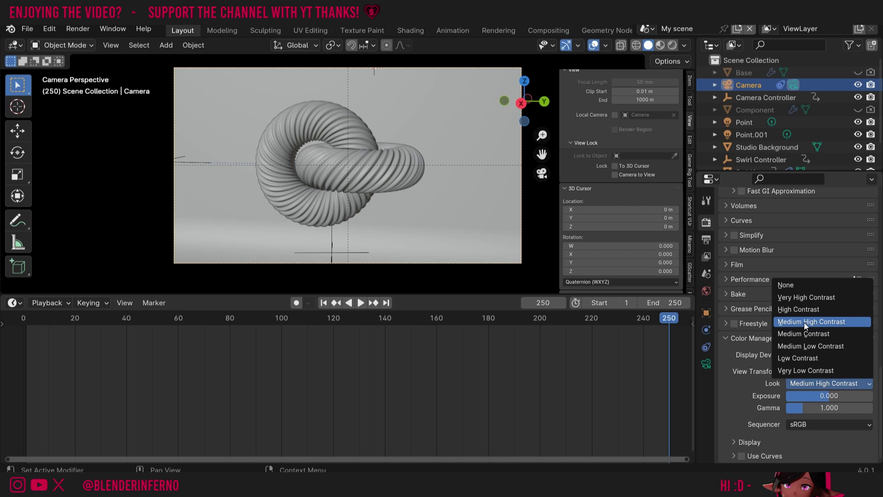
Keep Medium High Contrast as the look and scroll back up the render settings.
left_click(804, 322)
scroll(804, 322, "up", 20)
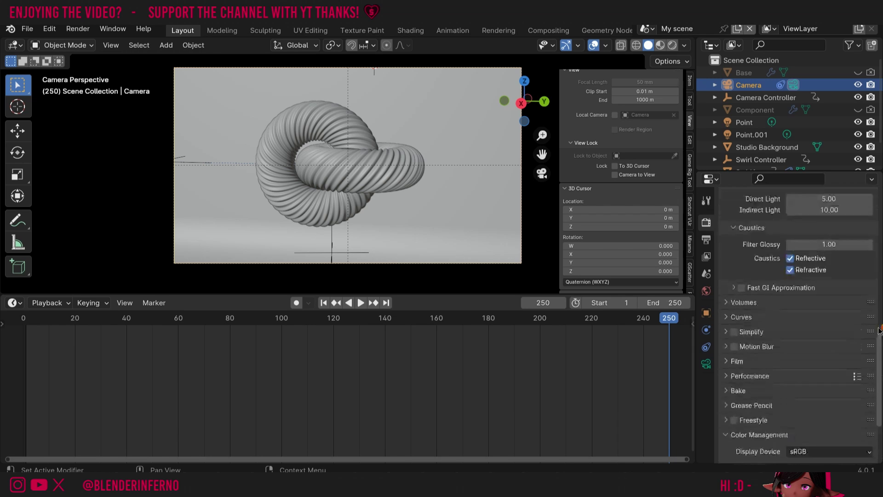